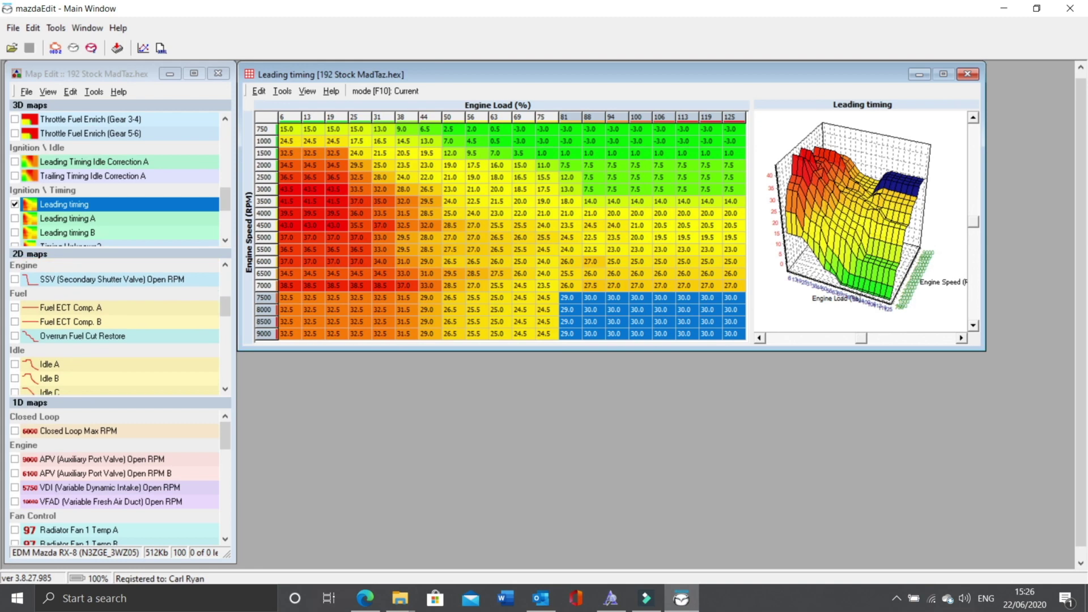
Open the Ignition Dwell and Oil injection (Load) 3D maps and inspect the oil injection table.
{"action": "scroll", "coordinate": [113, 178], "scroll_direction": "down", "scroll_amount": 3}
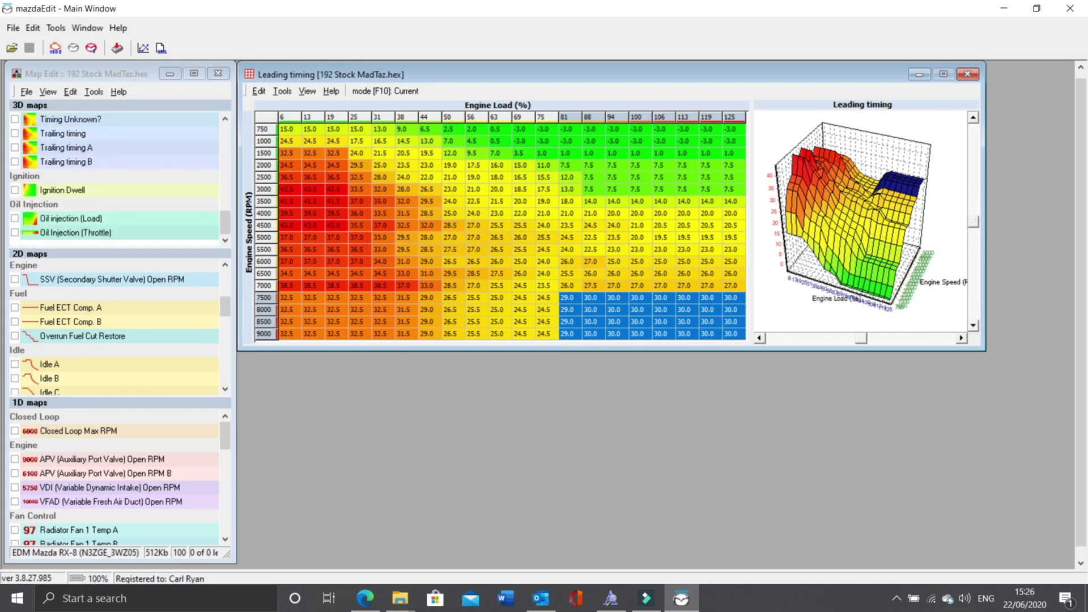
{"action": "left_click", "coordinate": [15, 190]}
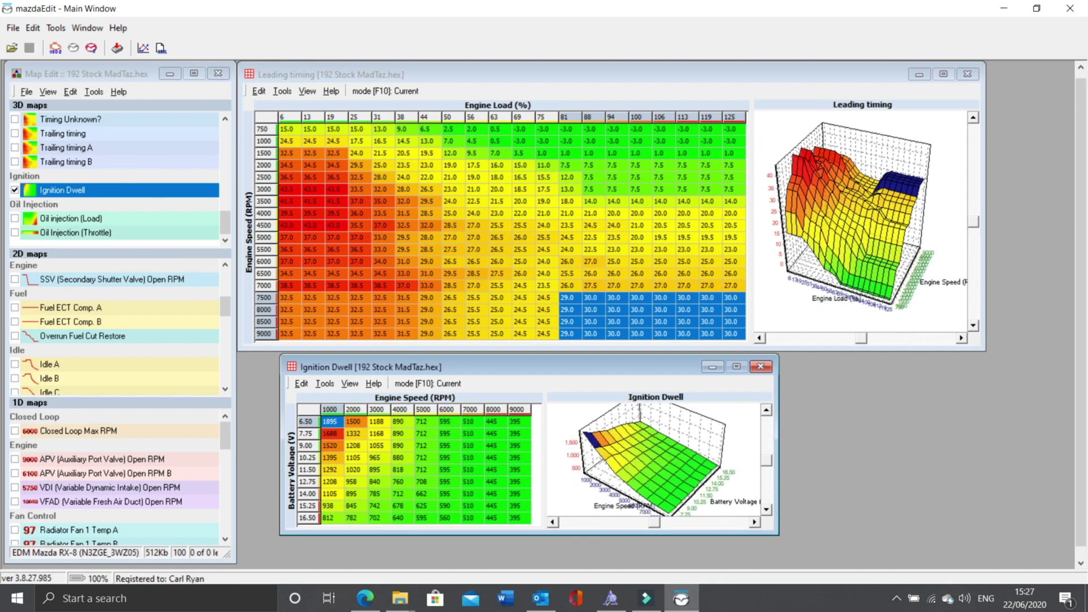
{"action": "left_click", "coordinate": [15, 219]}
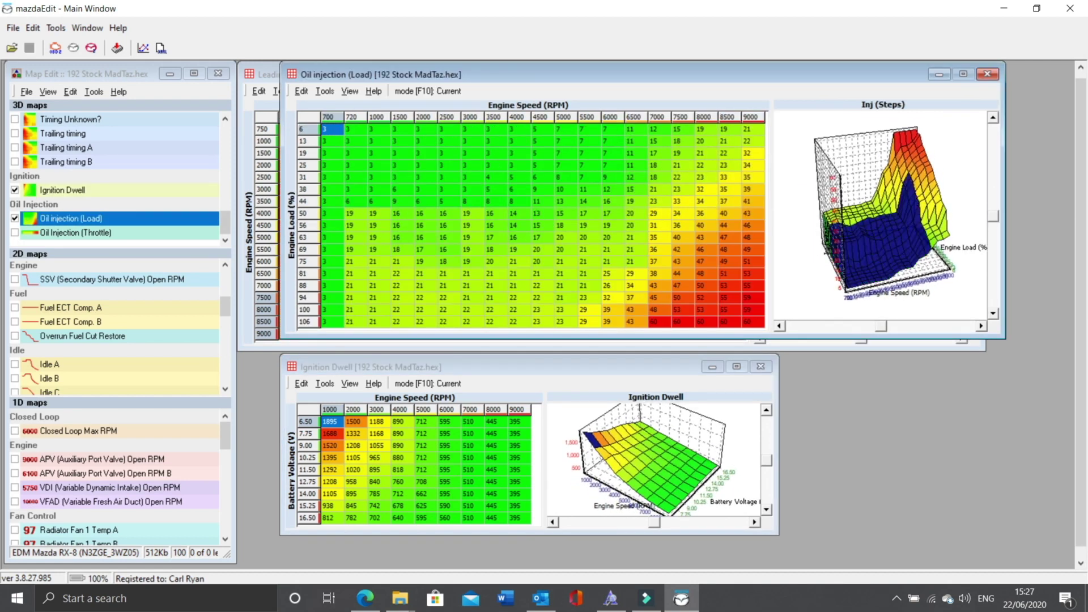
{"action": "left_click_drag", "start_coordinate": [325, 129], "coordinate": [673, 267]}
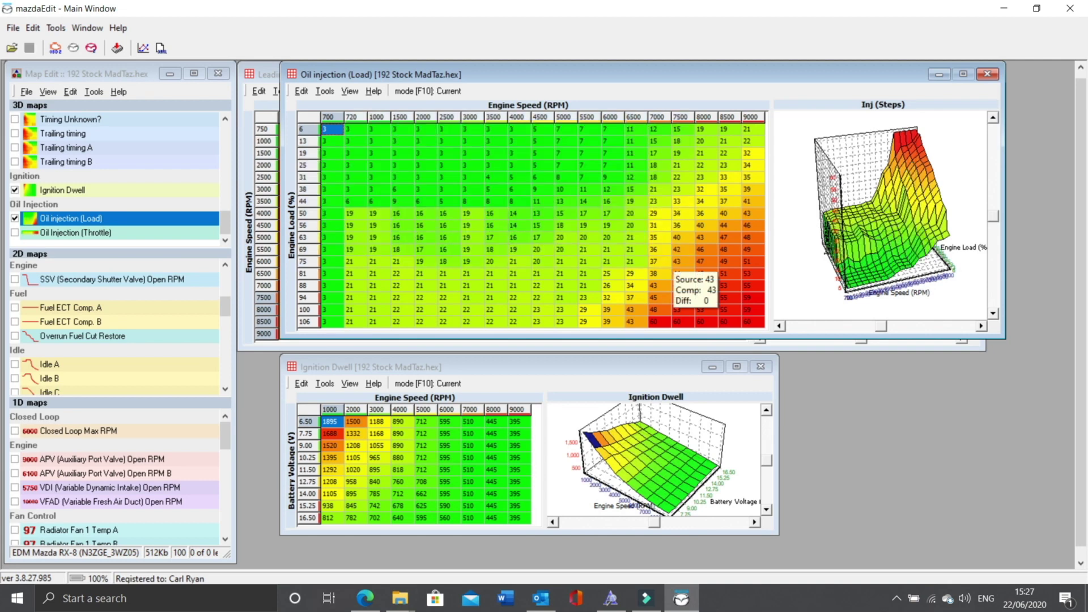
{"action": "key", "text": "F10"}
{"action": "key", "text": "F10"}
{"action": "key", "text": "F10"}
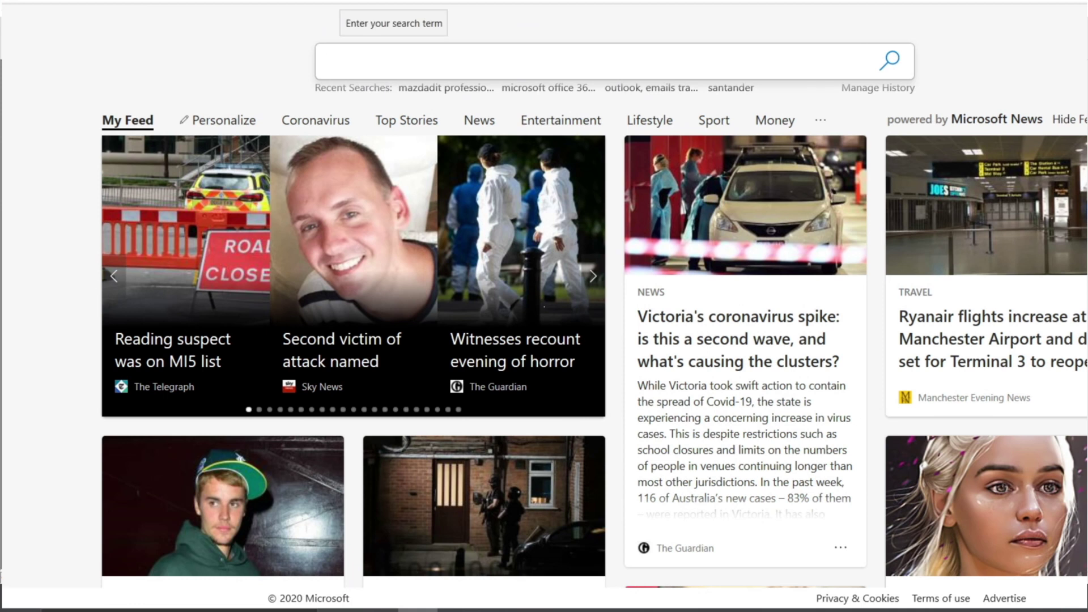
Switch to the web browser, search for "mazdaedit" and open the epifanSoftware mazdaEdit website.
{"action": "type", "text": "mazdaedit"}
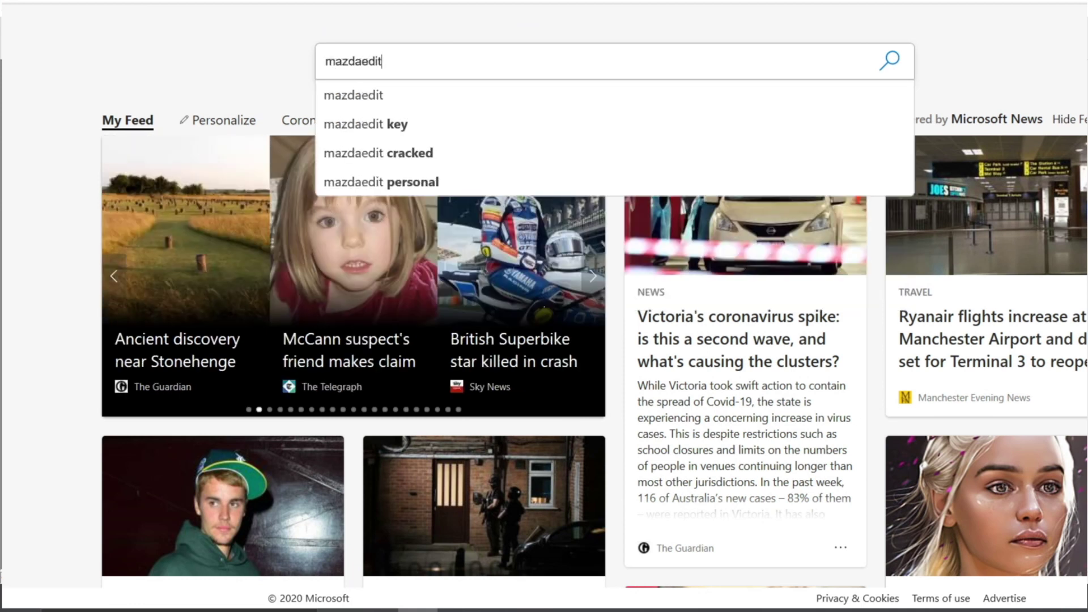
{"action": "key", "text": "Return"}
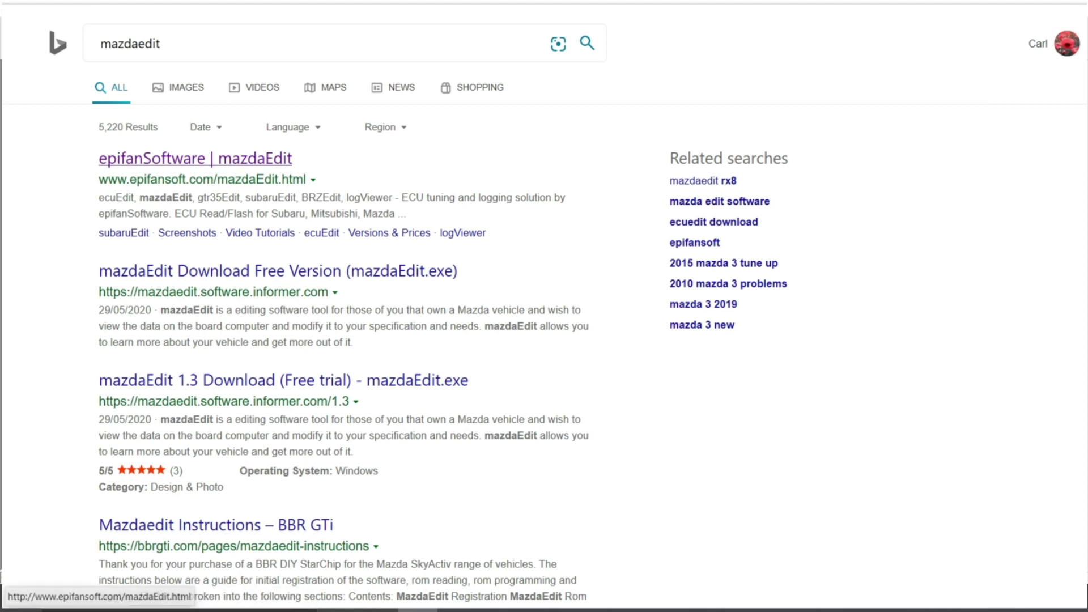
{"action": "left_click", "coordinate": [196, 158]}
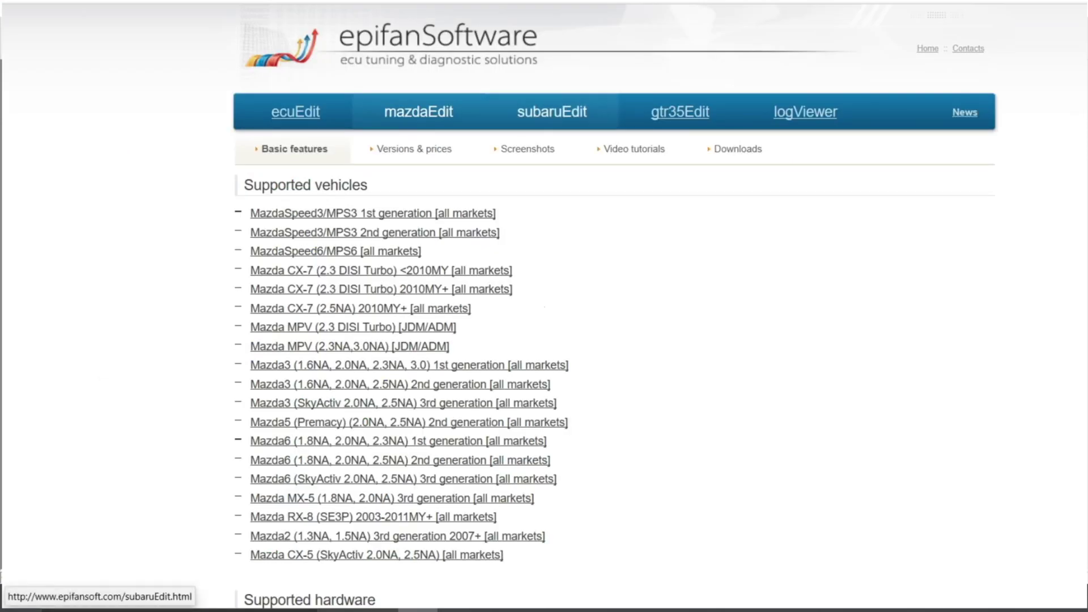
Open mazdaEdit's versions and prices page and compare the software, licence and car support features of Pro, Personal and Lite.
{"action": "left_click", "coordinate": [736, 148]}
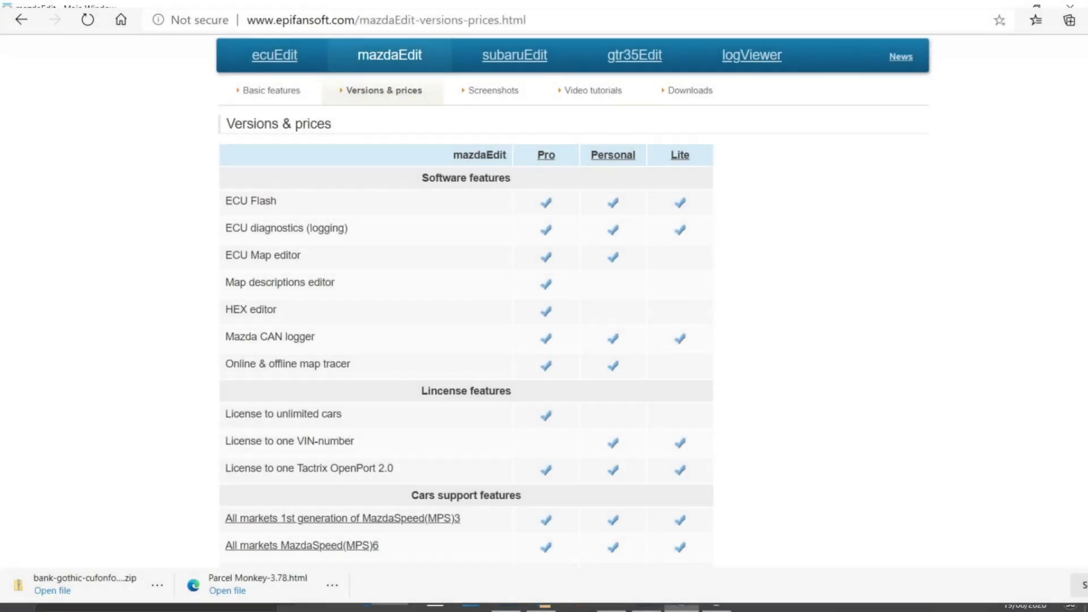
{"action": "scroll", "coordinate": [466, 300], "scroll_direction": "down", "scroll_amount": 3}
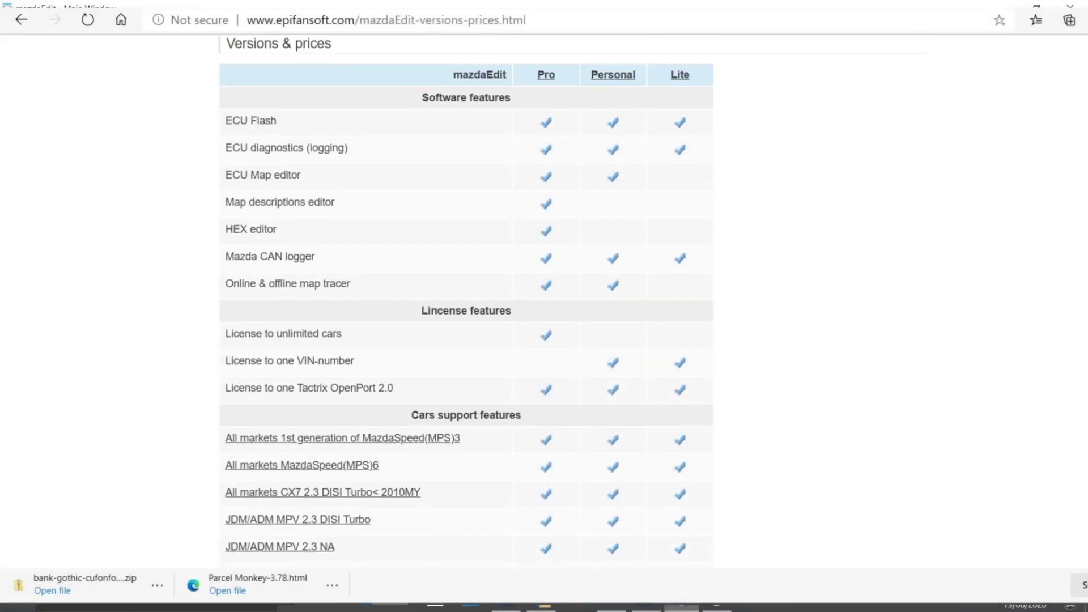
{"action": "scroll", "coordinate": [465, 301], "scroll_direction": "down", "scroll_amount": 4}
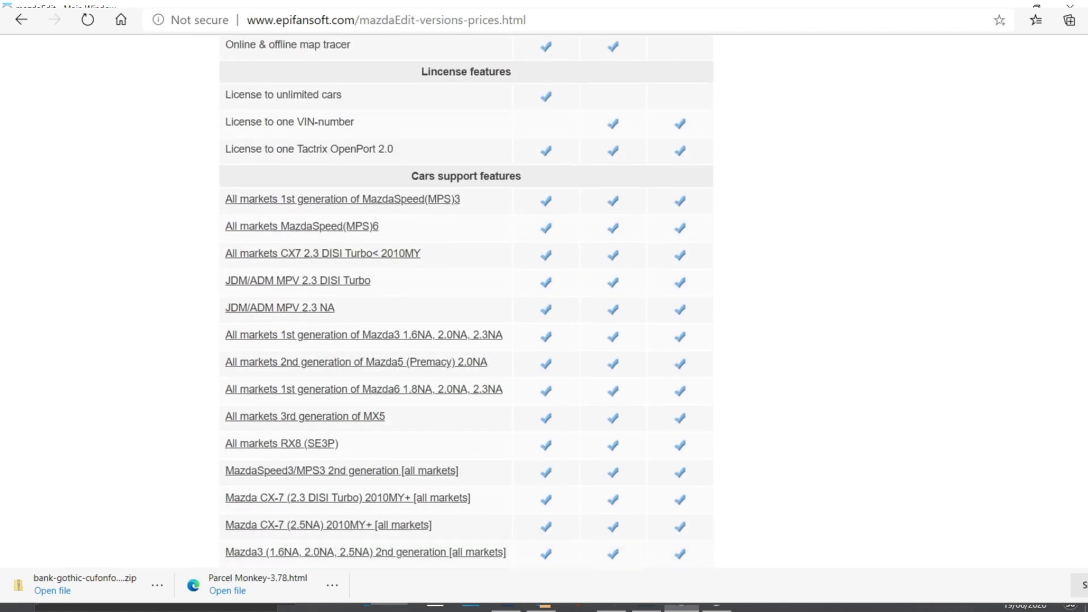
{"action": "scroll", "coordinate": [465, 301], "scroll_direction": "down", "scroll_amount": 1}
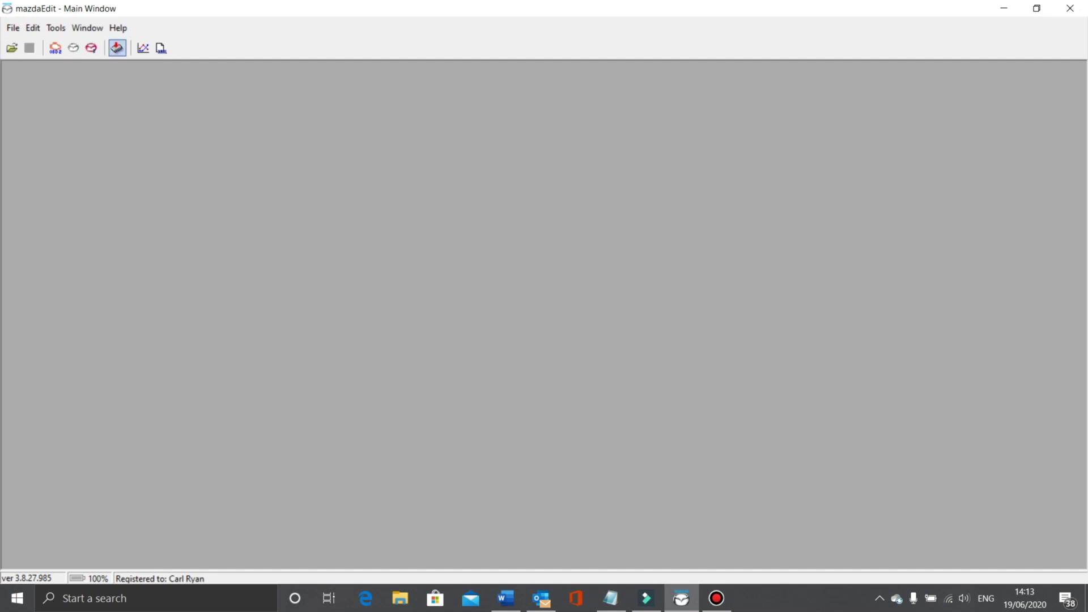
Switch to mazdaEdit, open the Flash Utility and choose the Mazda RX8-R3 CAN ECU [1Mb] read/flash template.
{"action": "left_click", "coordinate": [117, 47]}
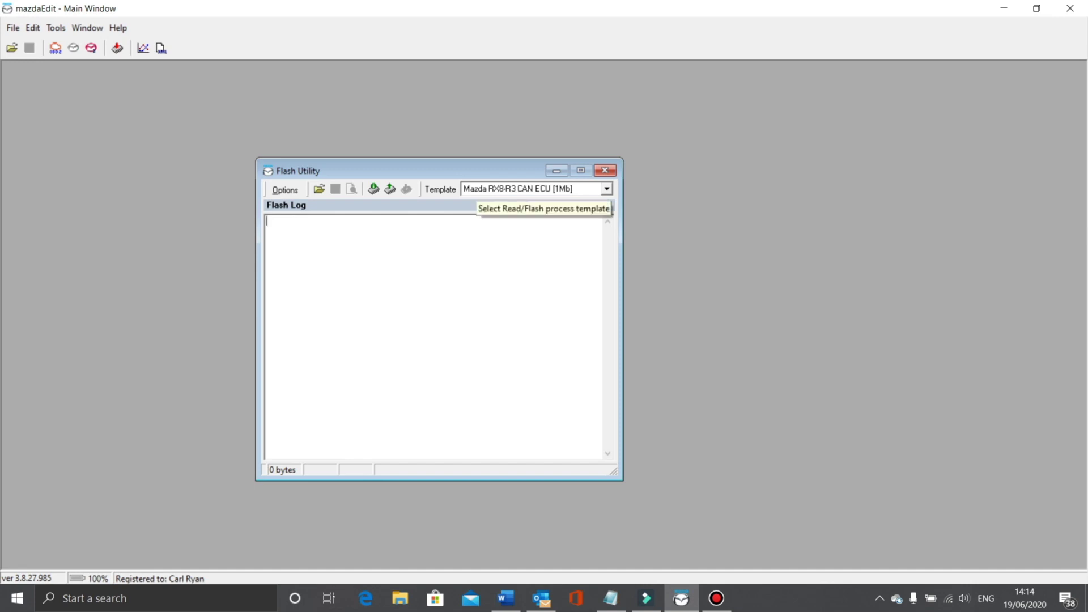
{"action": "left_click", "coordinate": [481, 189]}
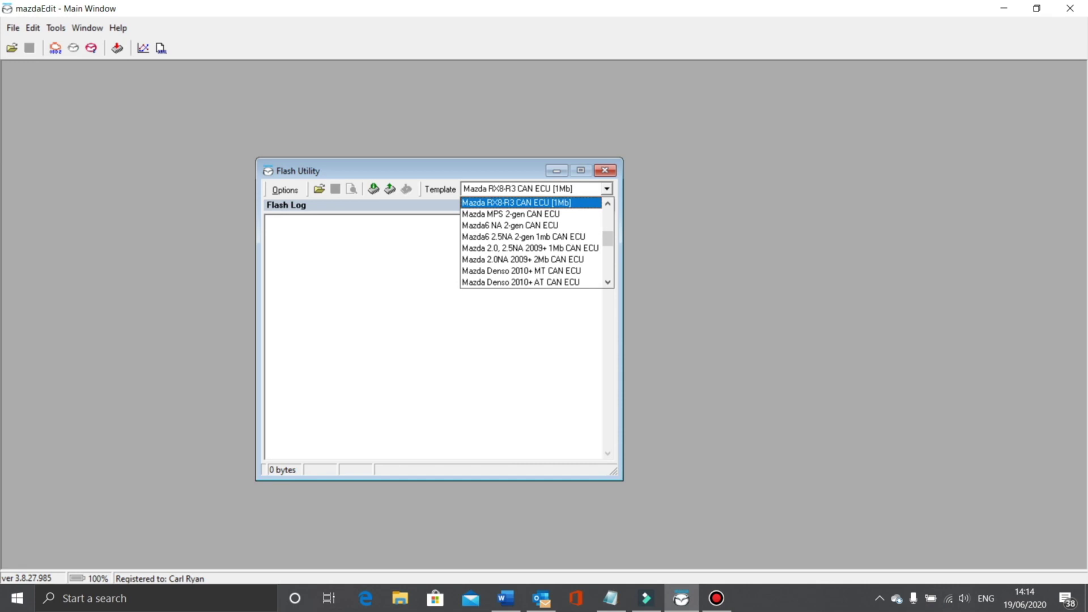
{"action": "scroll", "coordinate": [530, 242], "scroll_direction": "up", "scroll_amount": 2}
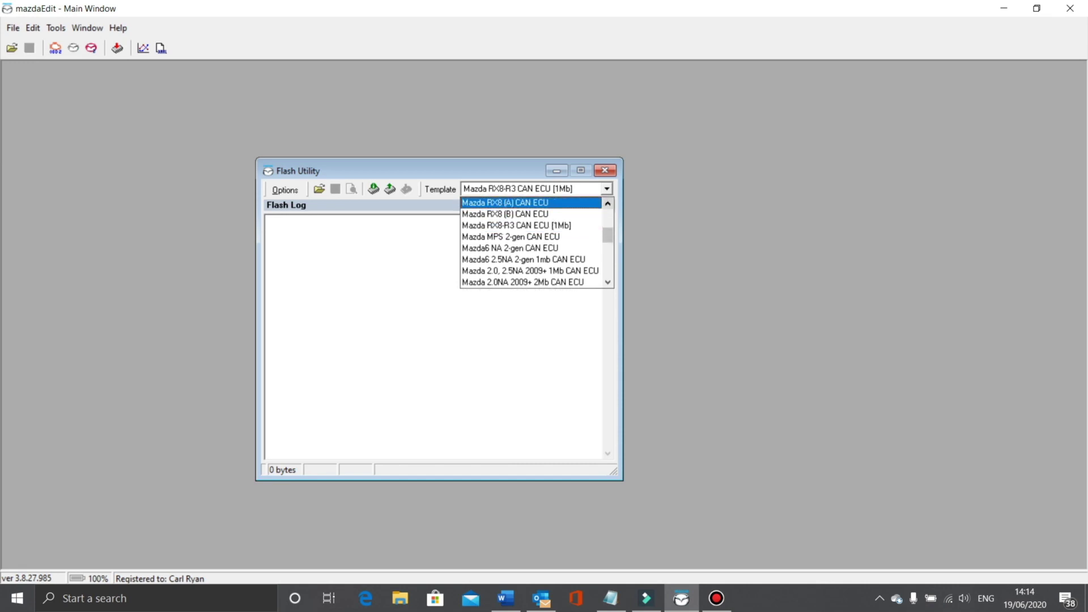
{"action": "key", "text": "Down"}
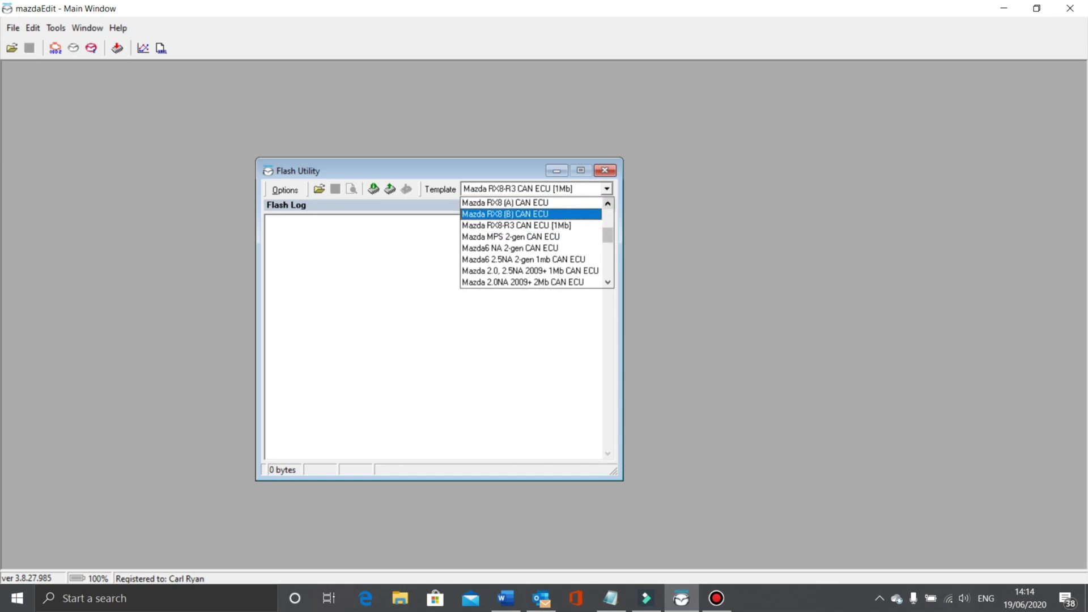
{"action": "key", "text": "Up"}
{"action": "key", "text": "Down"}
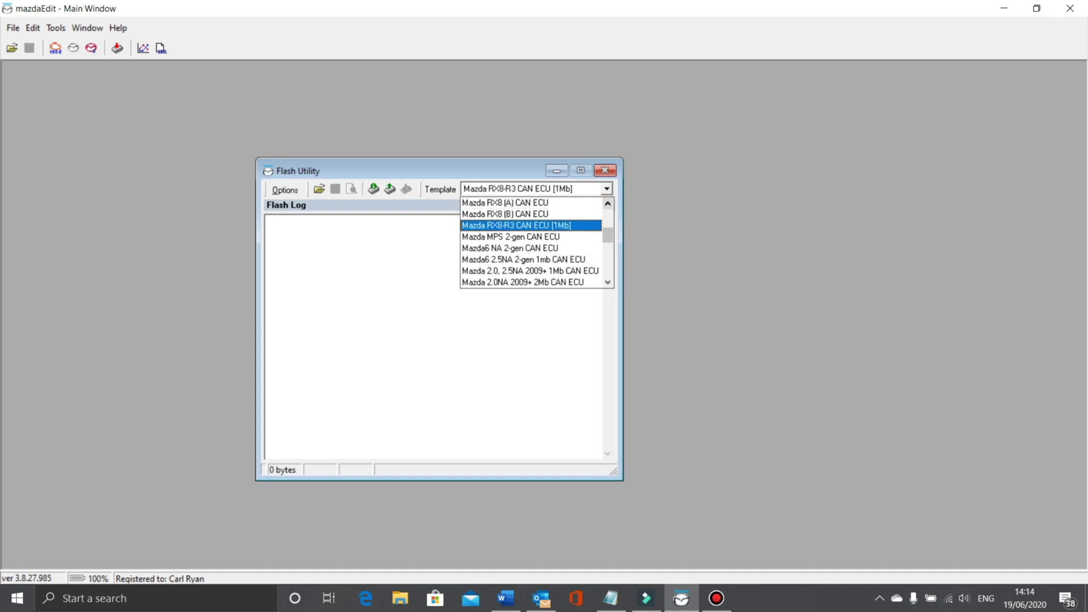
{"action": "left_click", "coordinate": [516, 225]}
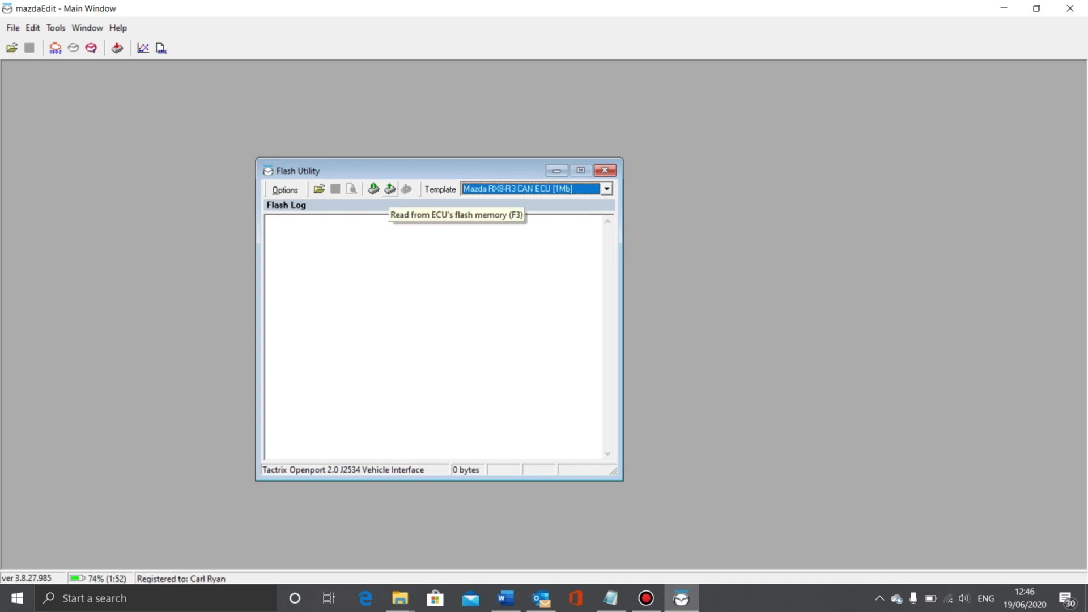
Read the ECU's flash memory through the OpenPort interface and acknowledge the end of the process.
{"action": "left_click", "coordinate": [390, 189]}
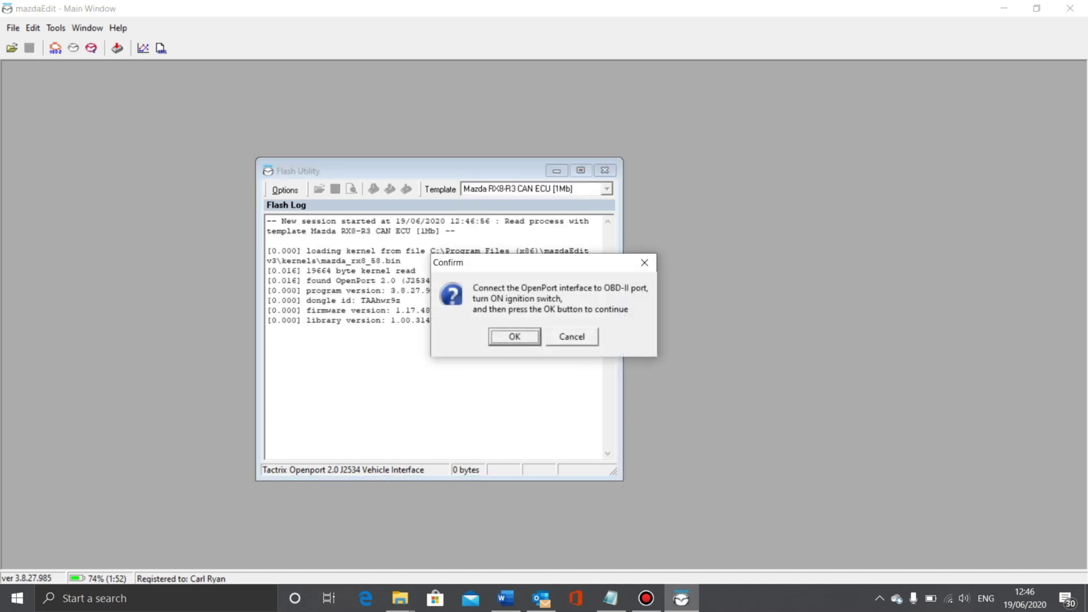
{"action": "key", "text": "Return"}
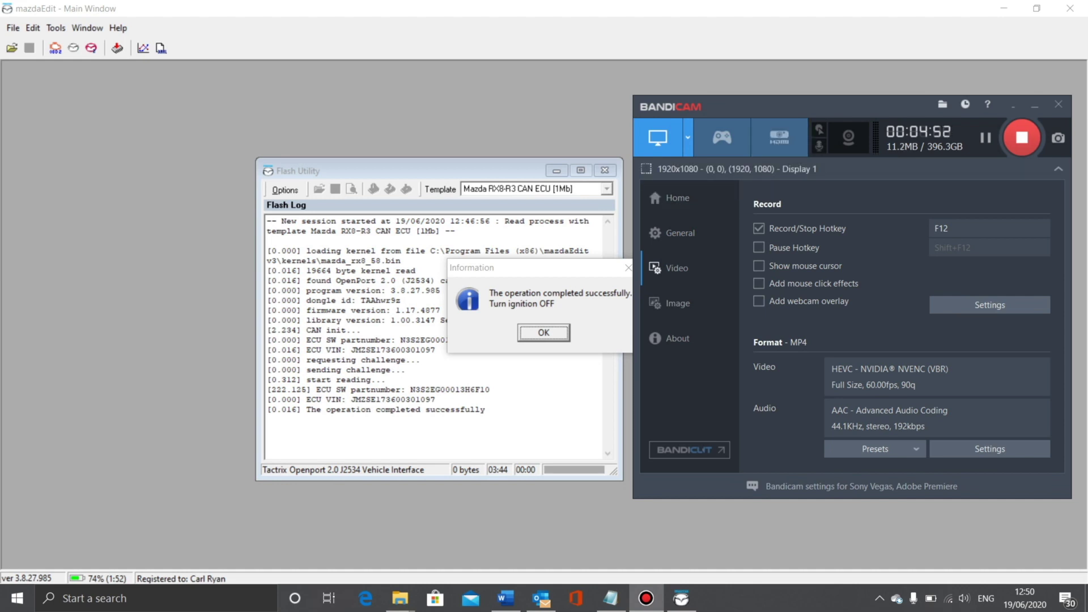
{"action": "key", "text": "Return"}
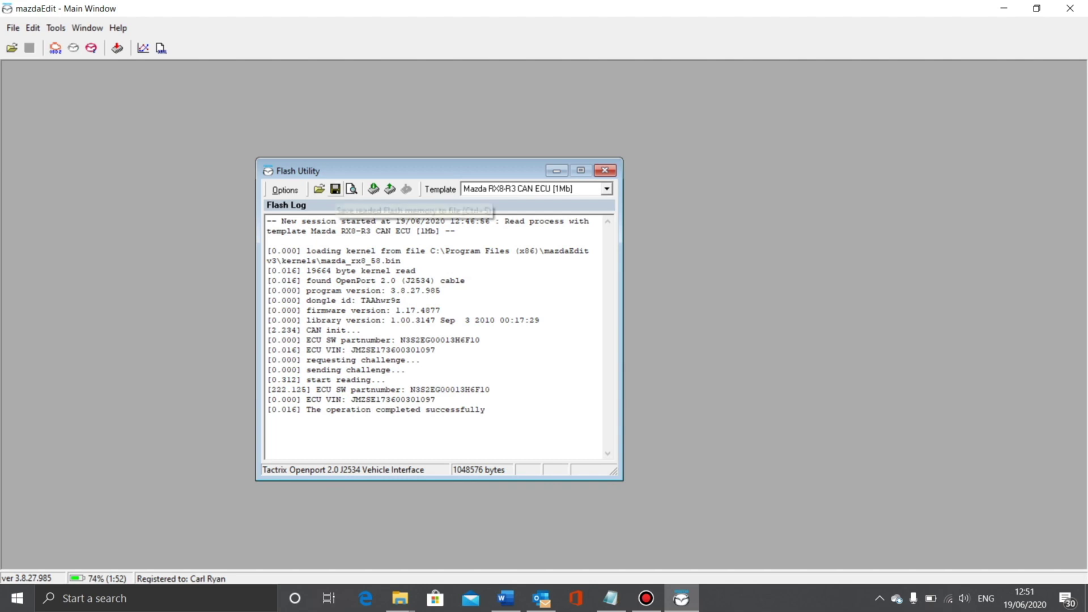
Save the flash memory read from the ECU to the desktop as a HEX file named "Mazda Rx8 -R3-Basemap".
{"action": "left_click", "coordinate": [335, 189]}
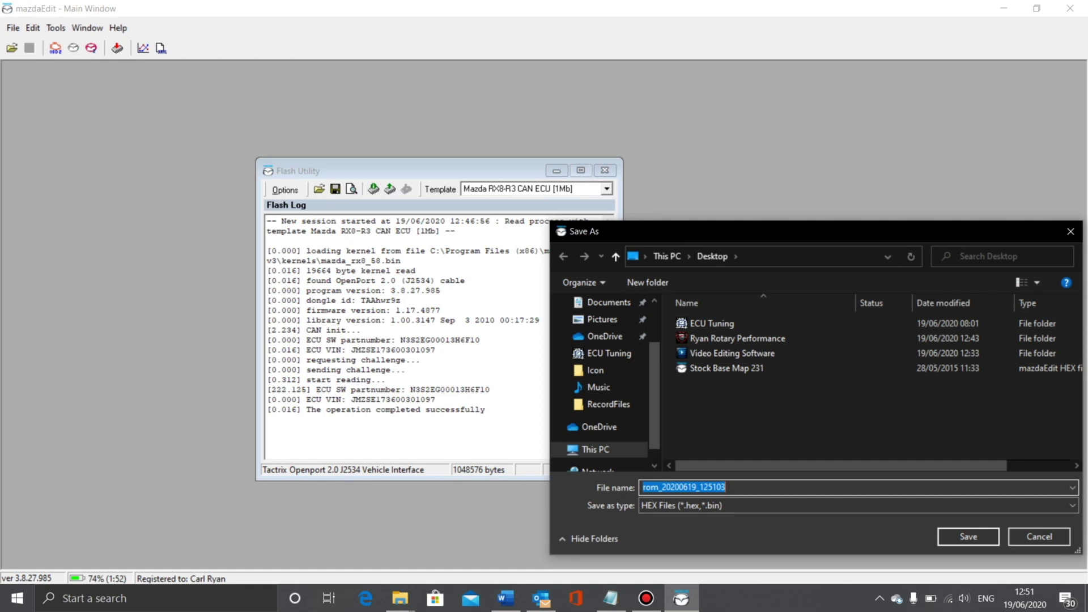
{"action": "key", "text": "BackSpace"}
{"action": "type", "text": "Mazda r"}
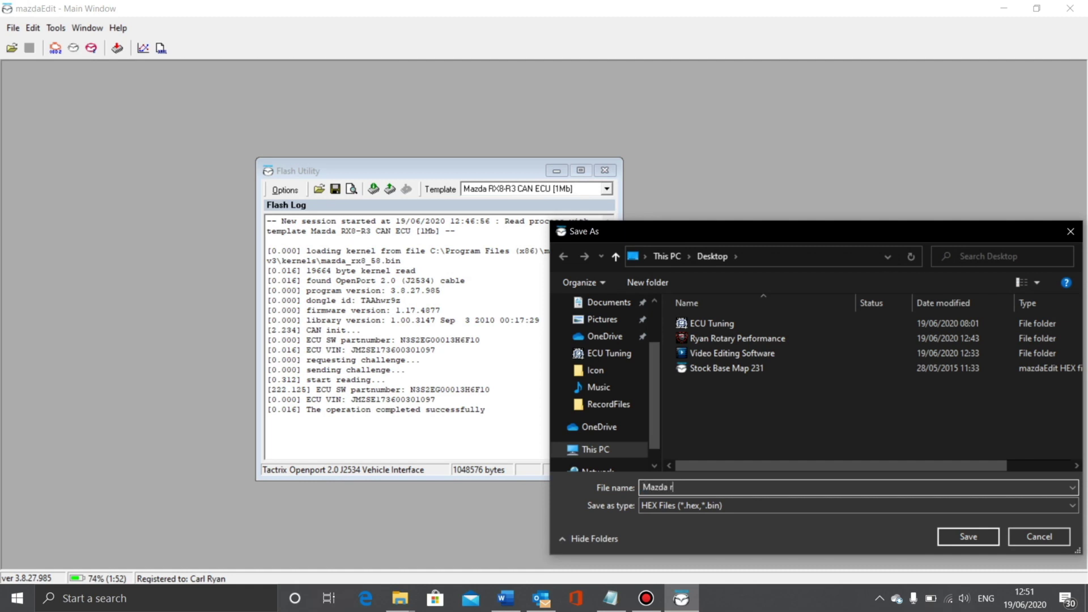
{"action": "key", "text": "BackSpace"}
{"action": "type", "text": "Rx8 -"}
{"action": "type", "text": " -"}
{"action": "type", "text": "R3"}
{"action": "type", "text": "-Base"}
{"action": "type", "text": "map"}
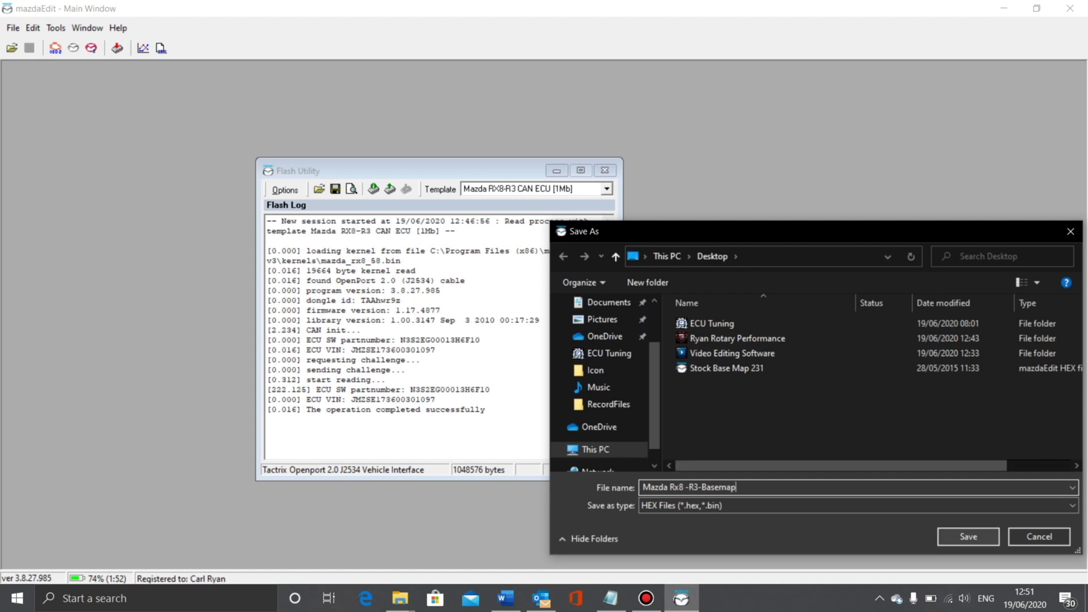
{"action": "key", "text": "Return"}
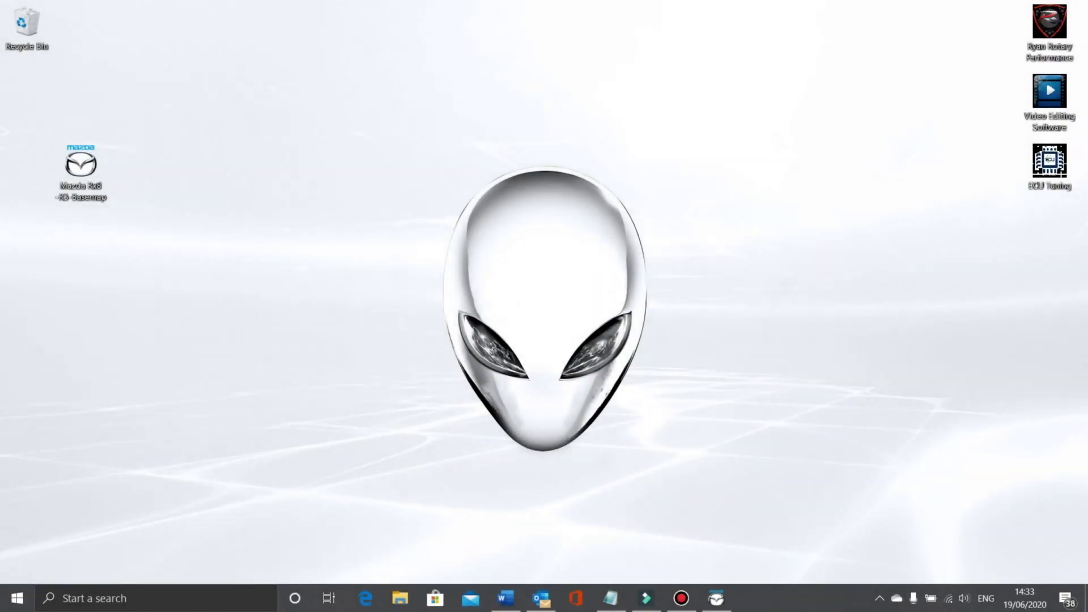
Open the Mazda Rx8 -R3-Basemap file from the desktop in the map editor and look through its map list.
{"action": "double_click", "coordinate": [80, 170]}
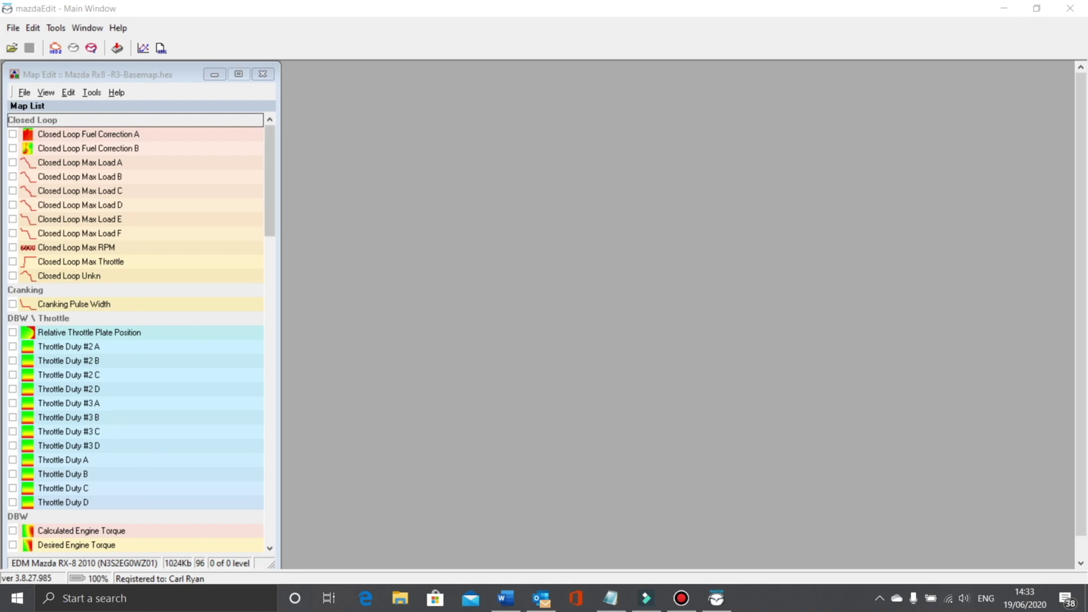
{"action": "scroll", "coordinate": [136, 334], "scroll_direction": "down", "scroll_amount": 2}
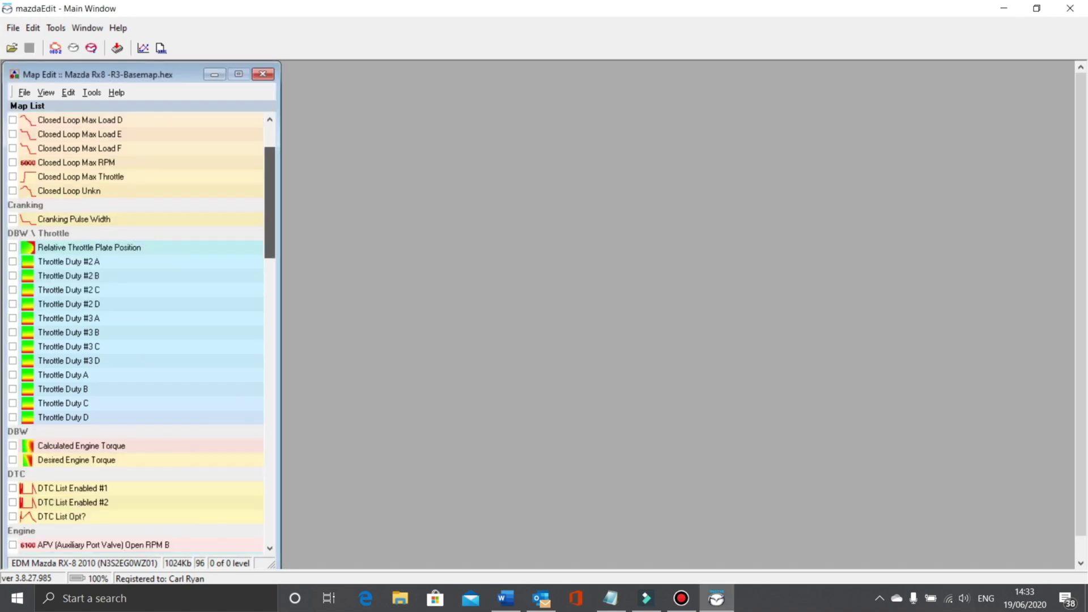
{"action": "scroll", "coordinate": [136, 335], "scroll_direction": "up", "scroll_amount": 2}
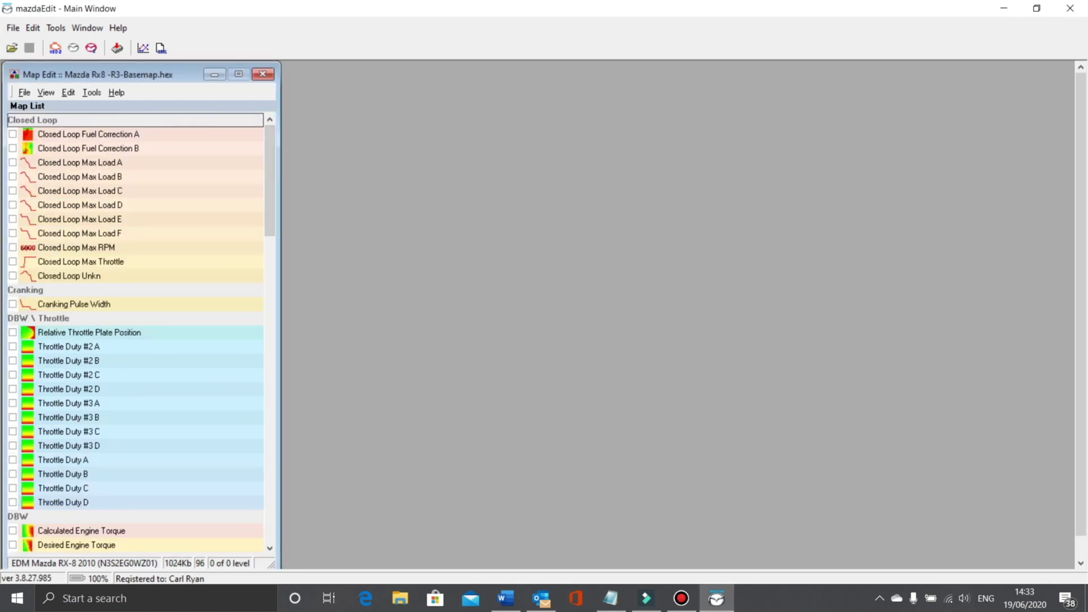